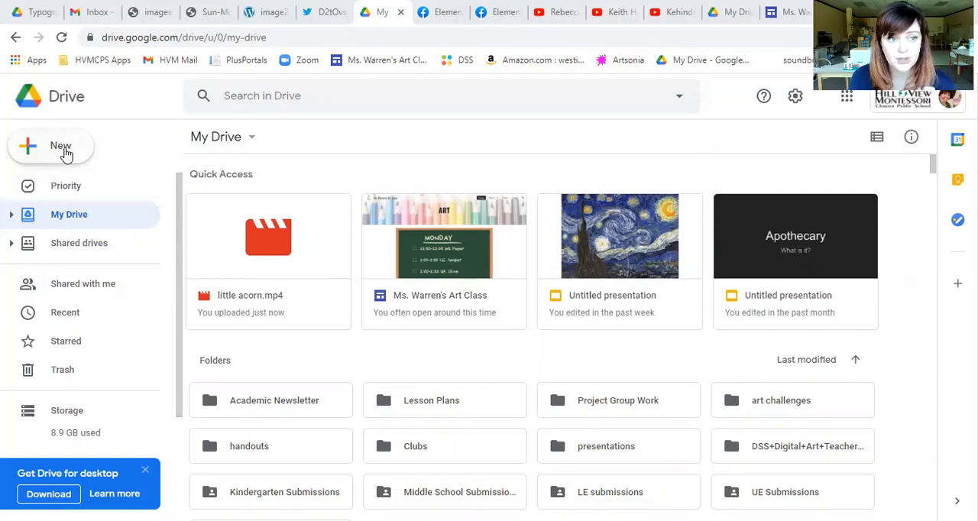
# - Create a new Google Drawings file from Drive
pyautogui.click(65, 152)
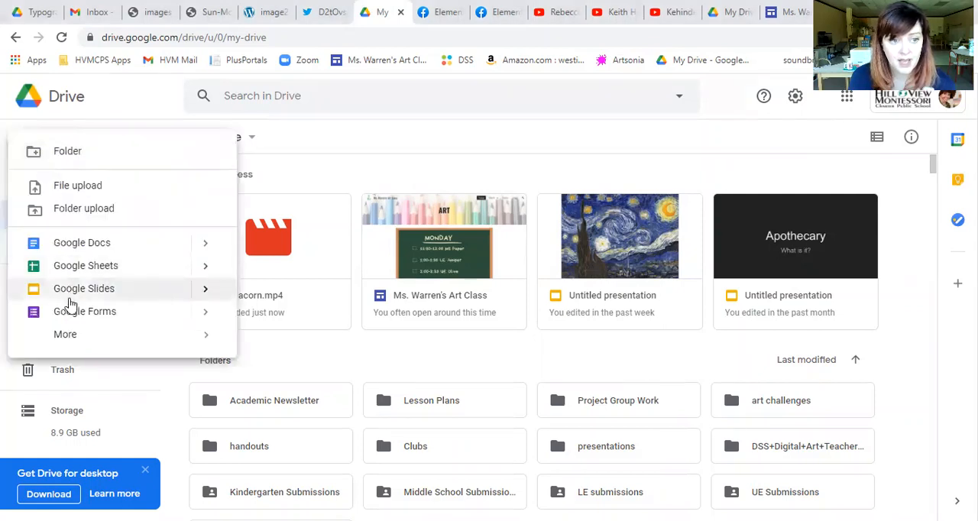
pyautogui.moveTo(66, 336)
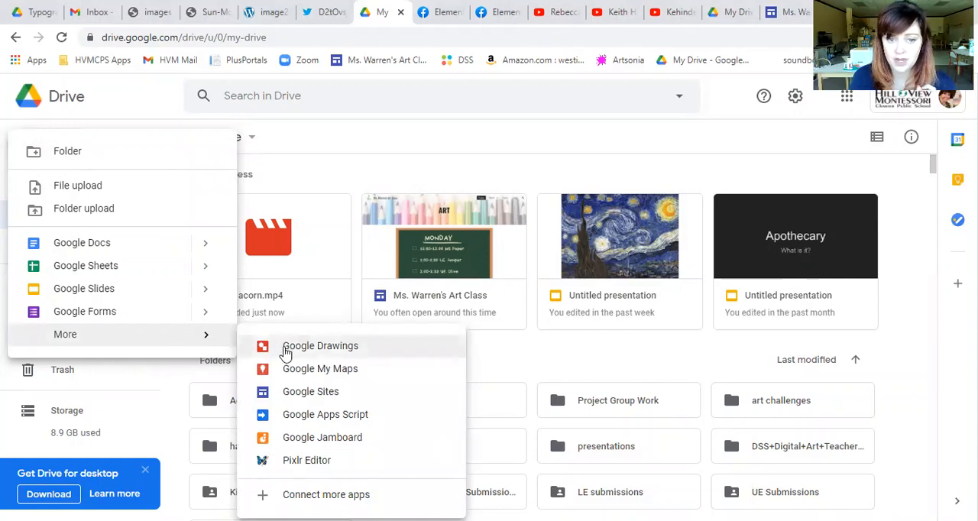
pyautogui.click(286, 349)
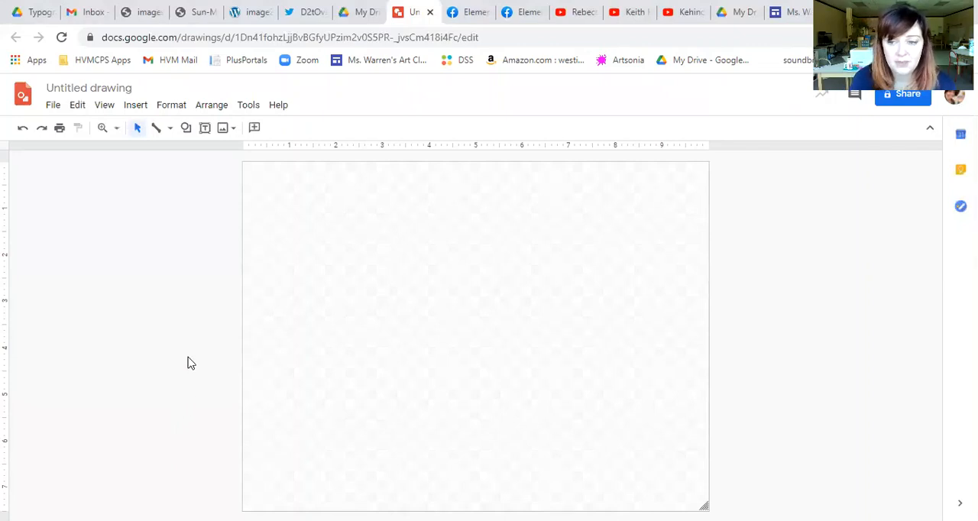
# - Draw a rectangle that covers almost the whole blank canvas
pyautogui.click(186, 128)
pyautogui.moveTo(194, 158)
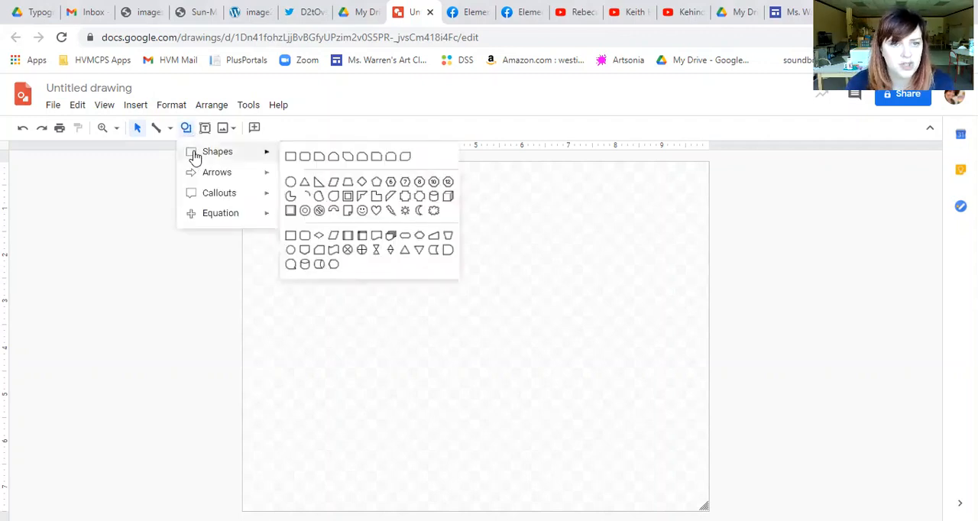
pyautogui.click(292, 161)
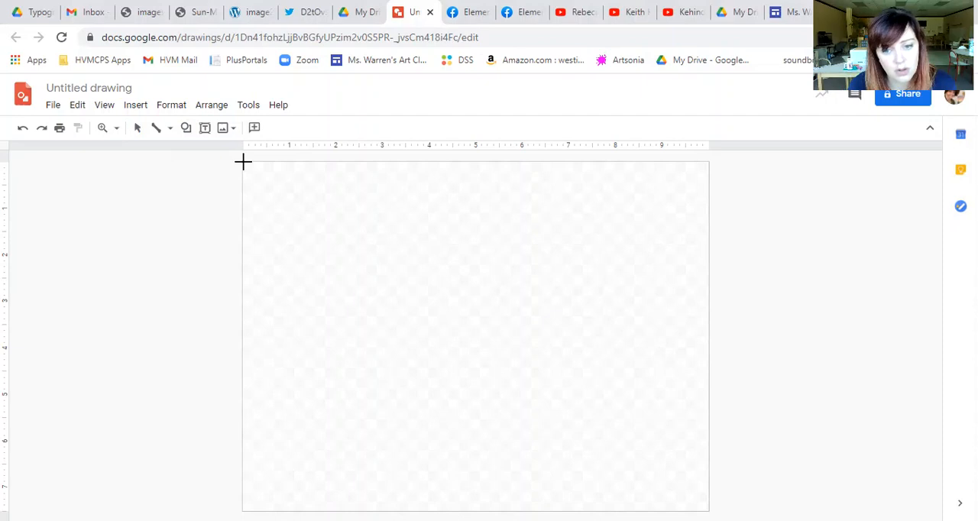
pyautogui.moveTo(243, 162); pyautogui.dragTo(704, 503)
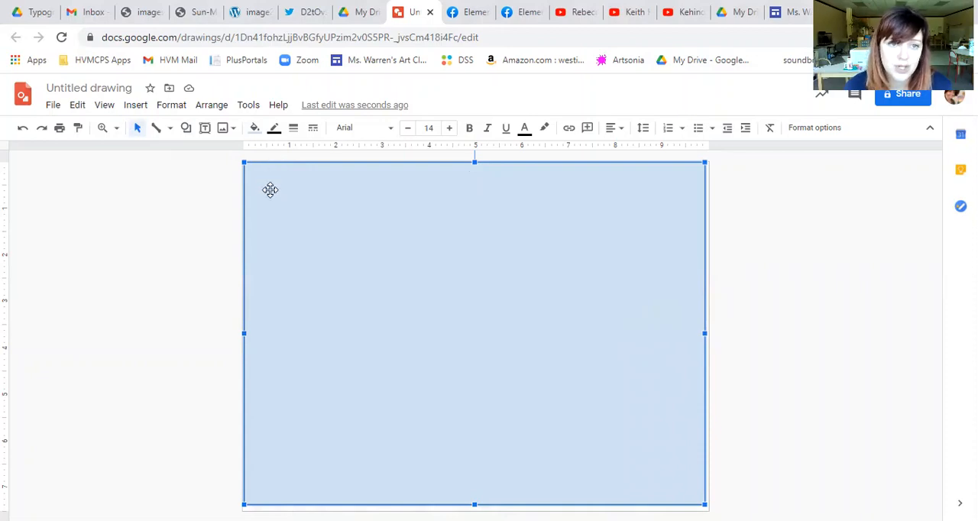
# - Fill the canvas-sized rectangle with solid black and deselect it
pyautogui.click(256, 132)
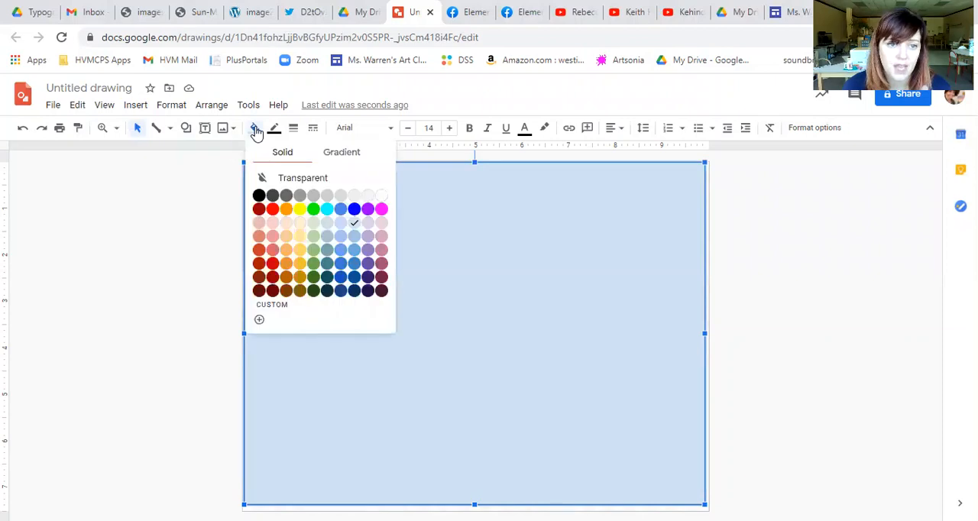
pyautogui.click(256, 199)
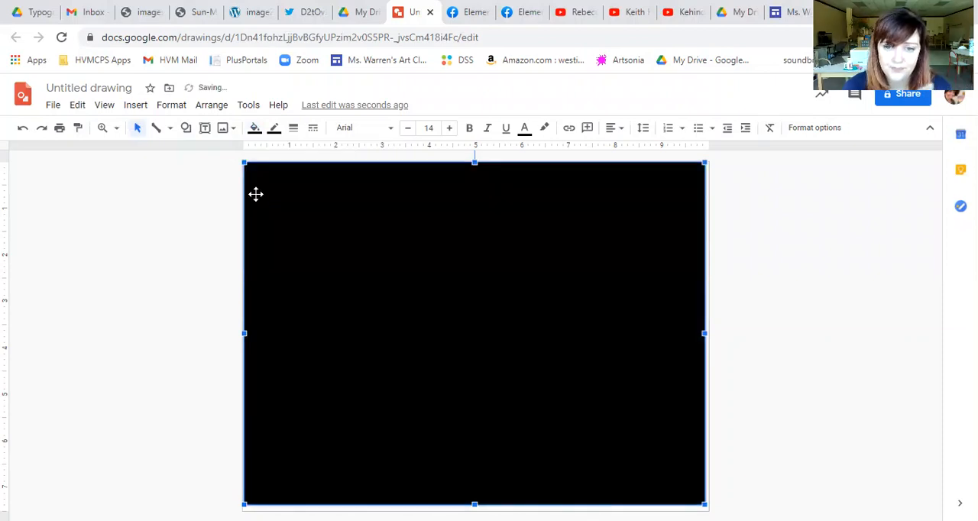
pyautogui.click(203, 294)
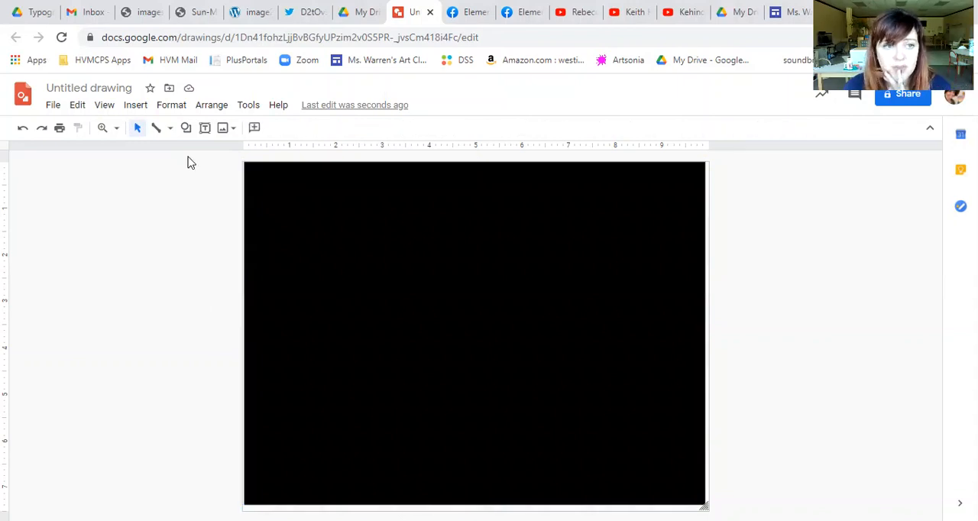
# - Search the web for images of "pumpkin photo" to insert into the drawing
pyautogui.click(139, 111)
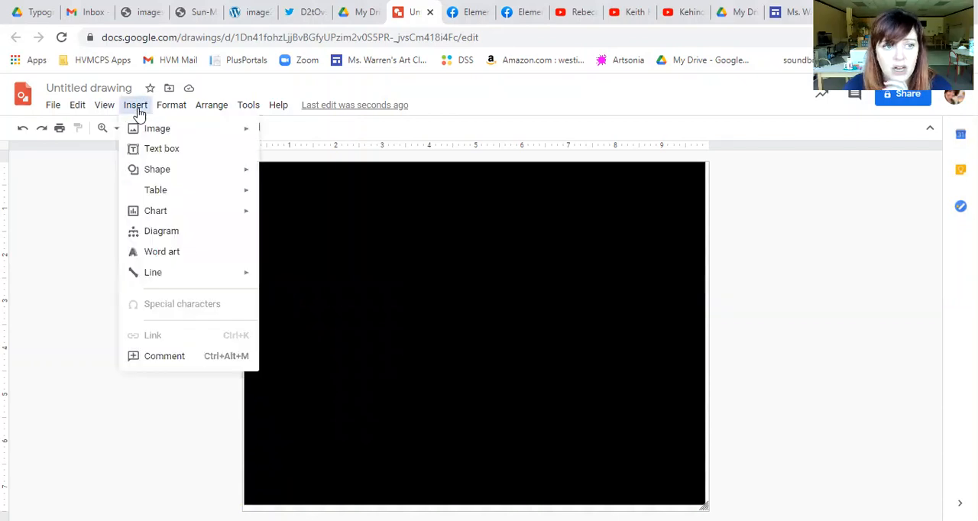
pyautogui.moveTo(140, 133)
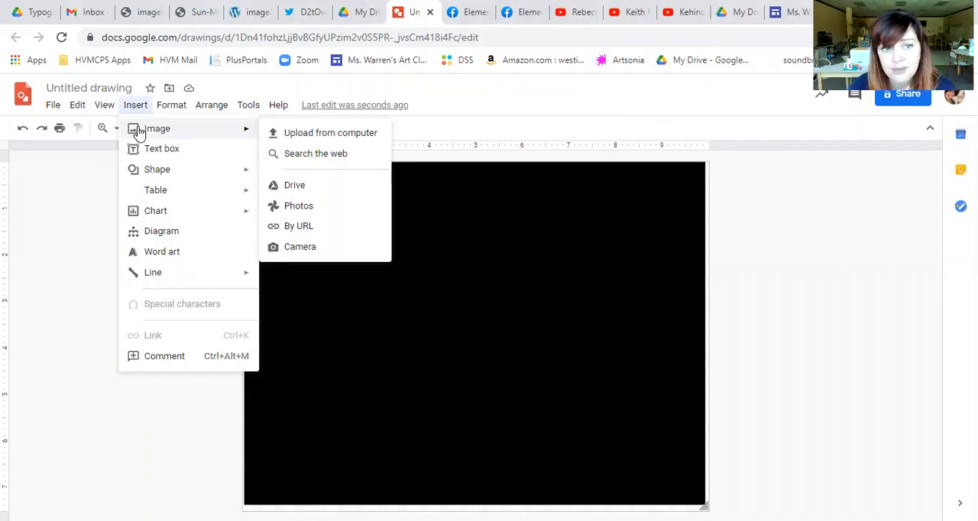
pyautogui.click(278, 161)
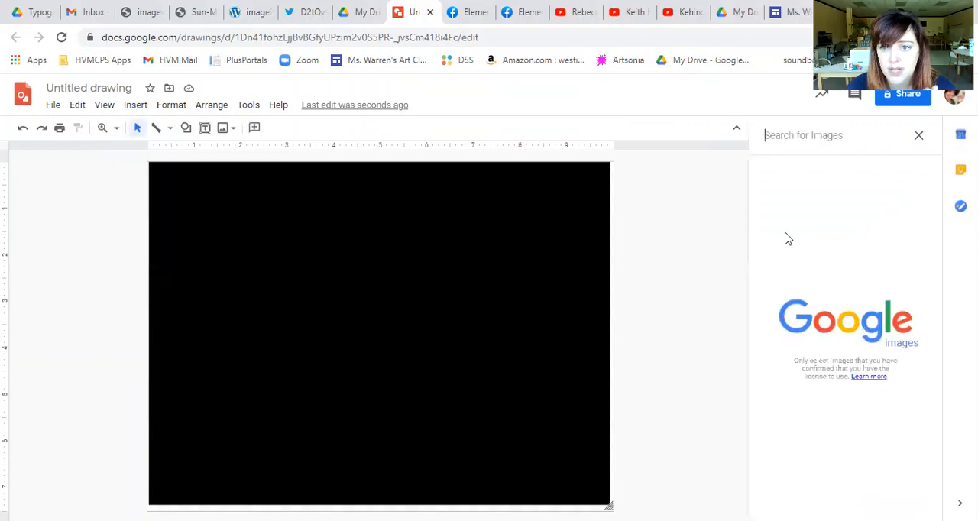
pyautogui.write('pu')
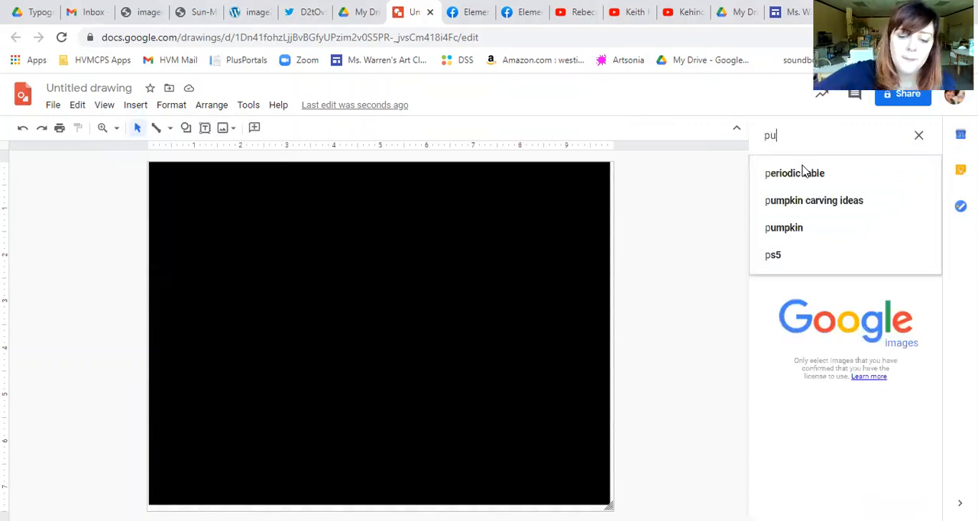
pyautogui.write('mpkin')
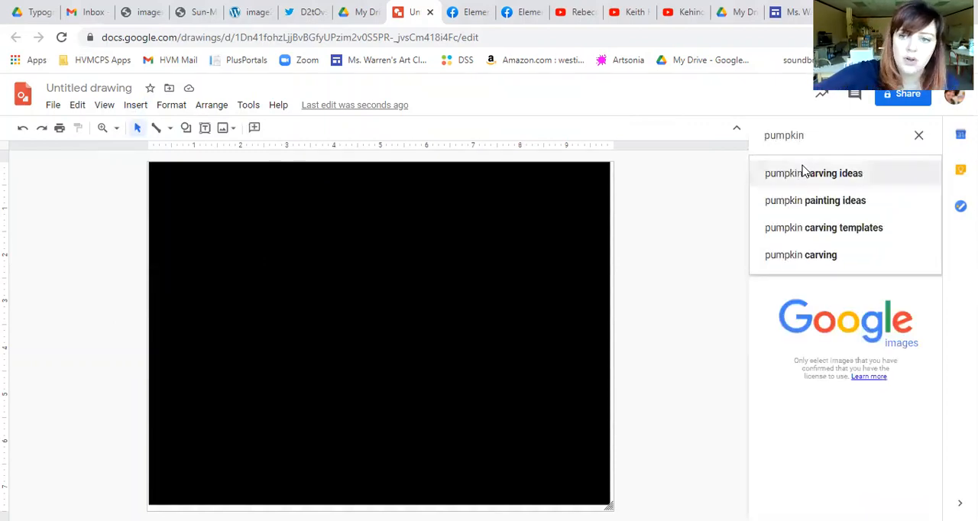
pyautogui.write(' photo')
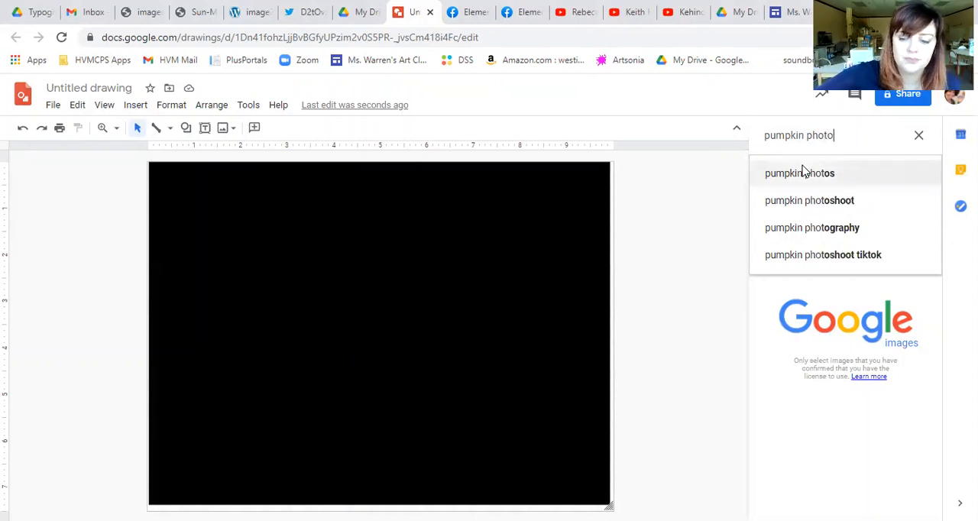
pyautogui.press('Return')
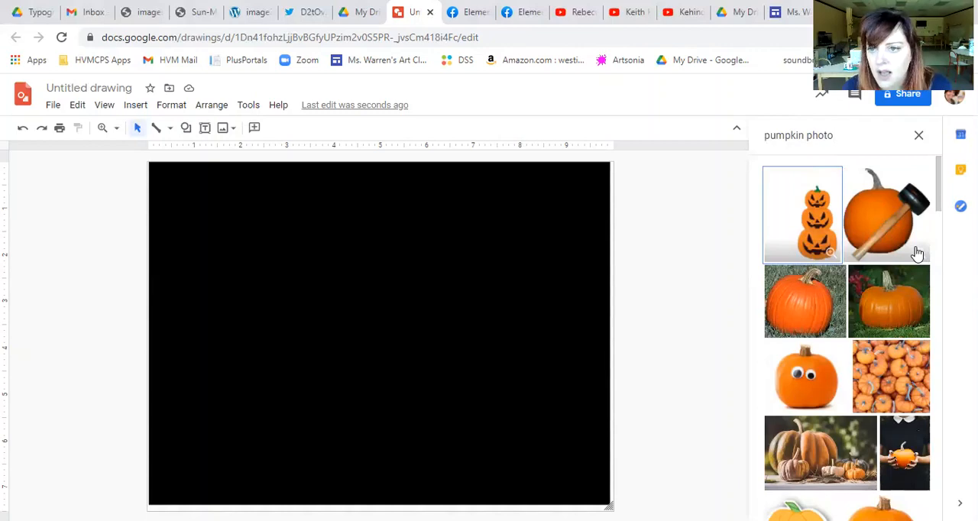
# - Insert the photo of two striped gourds with leaves and pine cones, enlarging and shifting it to leave a black strip beside it
pyautogui.moveTo(941, 188); pyautogui.dragTo(937, 461)
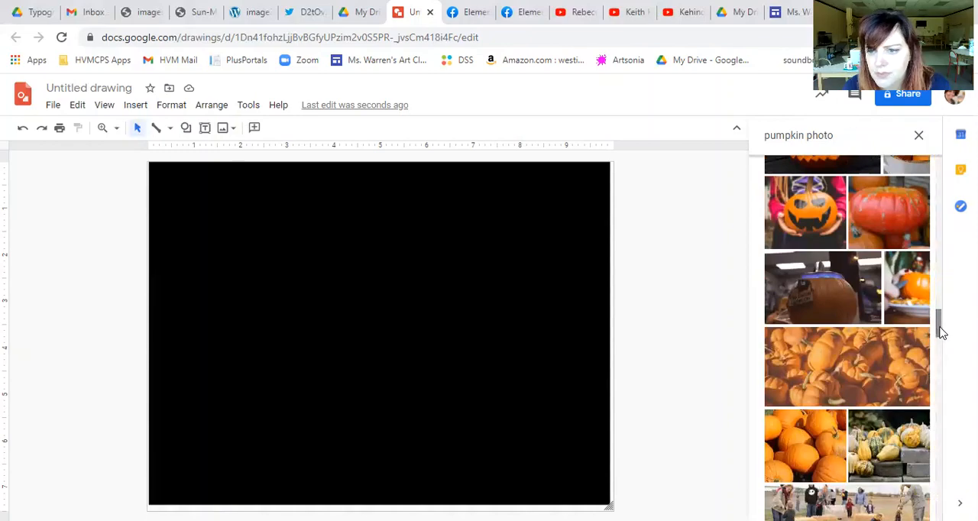
pyautogui.moveTo(942, 332); pyautogui.dragTo(941, 495)
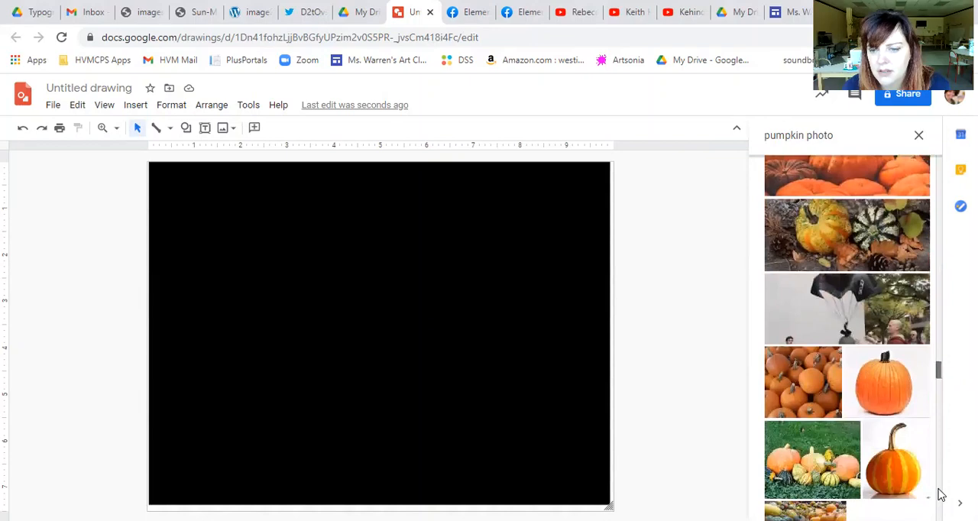
pyautogui.click(839, 230)
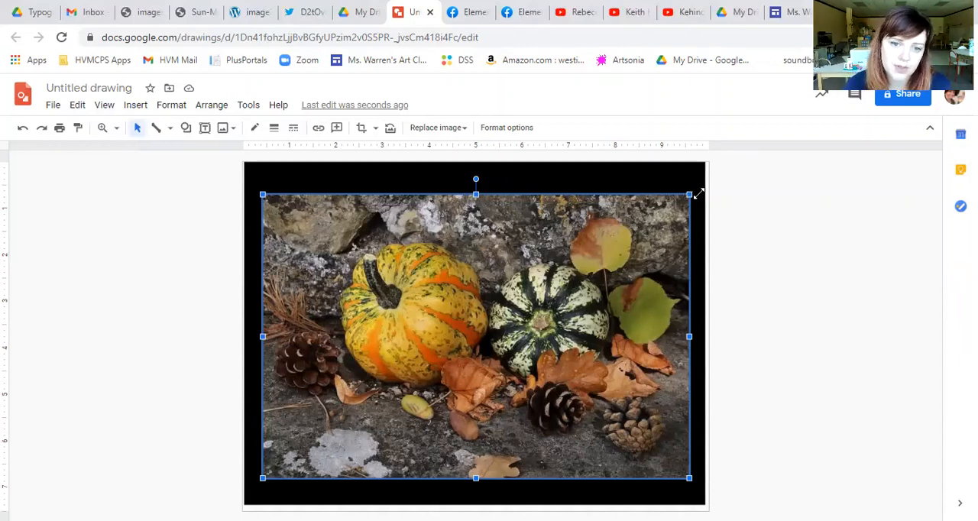
pyautogui.moveTo(690, 194); pyautogui.dragTo(777, 150)
pyautogui.moveTo(460, 285); pyautogui.dragTo(497, 299)
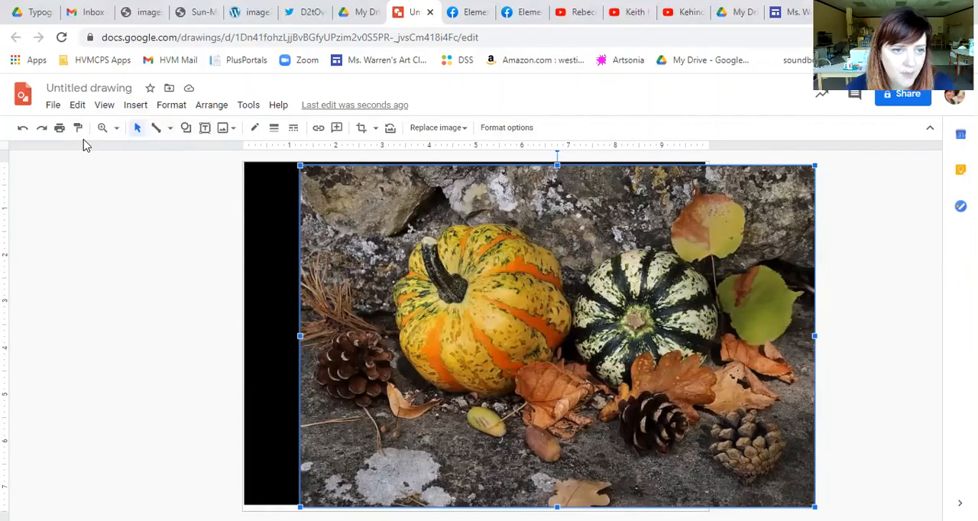
# - Trace a closed Polyline shape around the yellow patch just below the stem of the yellow-and-orange pumpkin
pyautogui.click(168, 130)
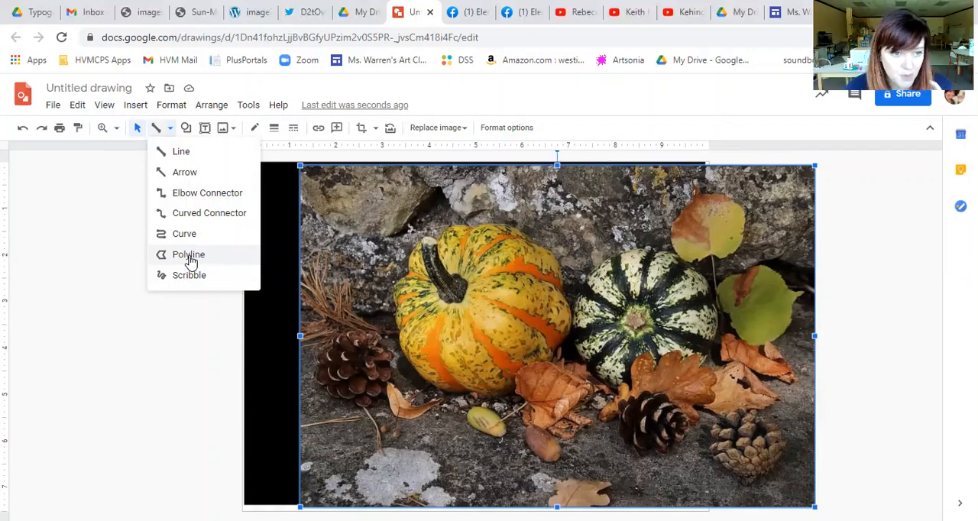
pyautogui.click(189, 255)
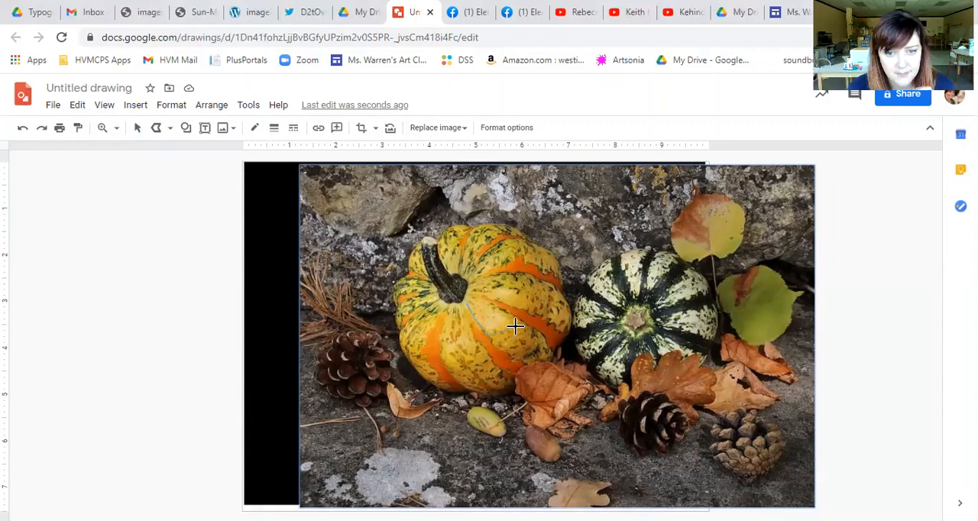
pyautogui.click(466, 303)
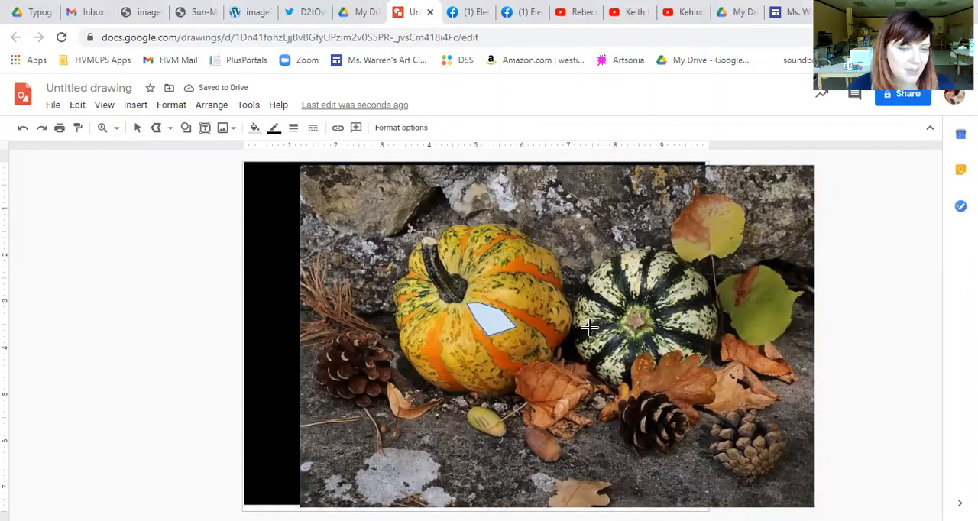
# - Fill the traced shape with the custom yellow #f1ec32 and make its border transparent
pyautogui.click(256, 128)
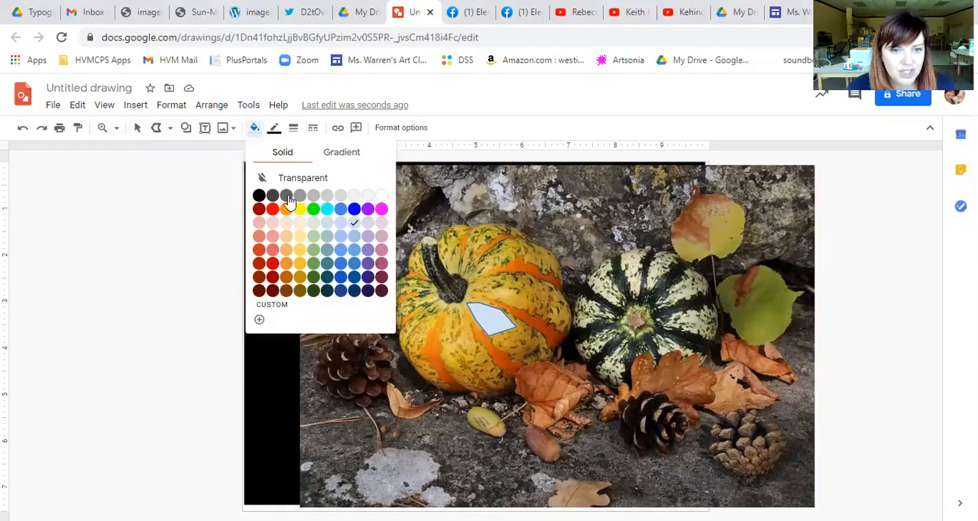
pyautogui.click(299, 251)
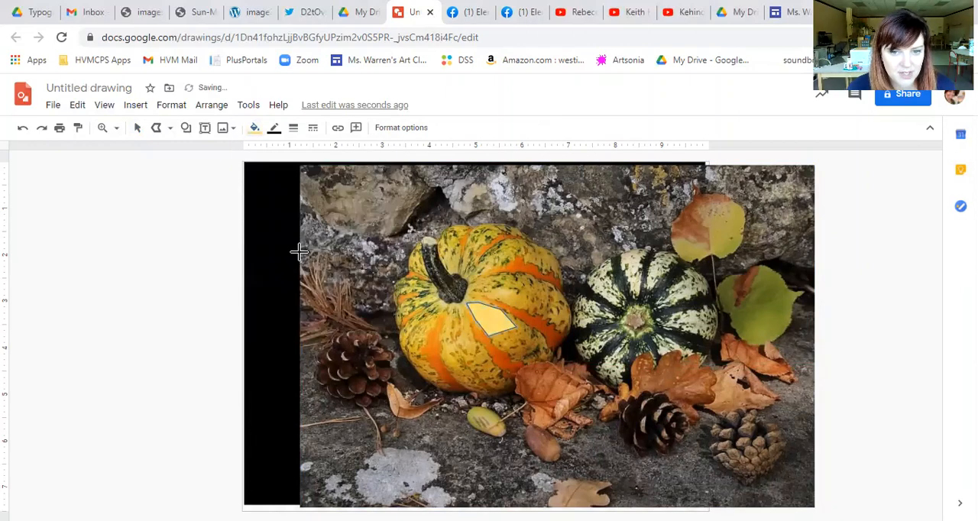
pyautogui.click(253, 131)
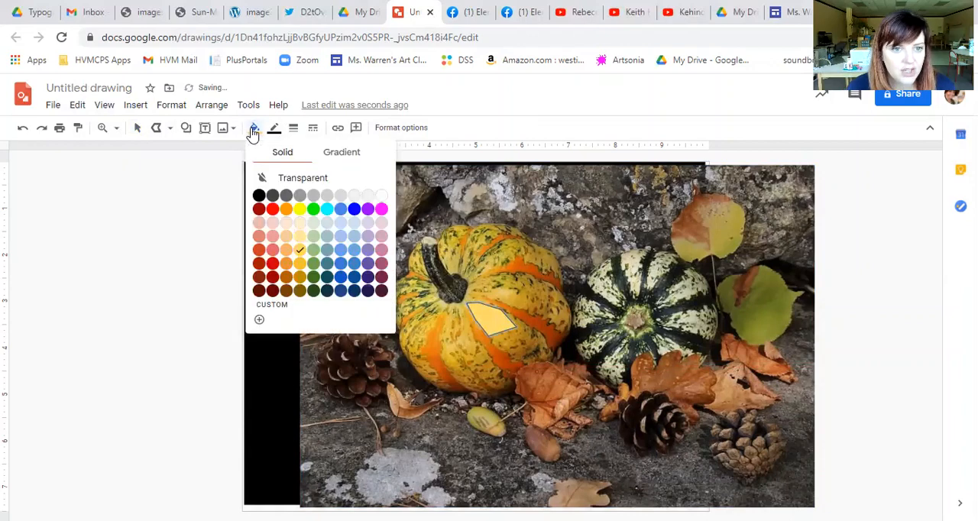
pyautogui.click(299, 264)
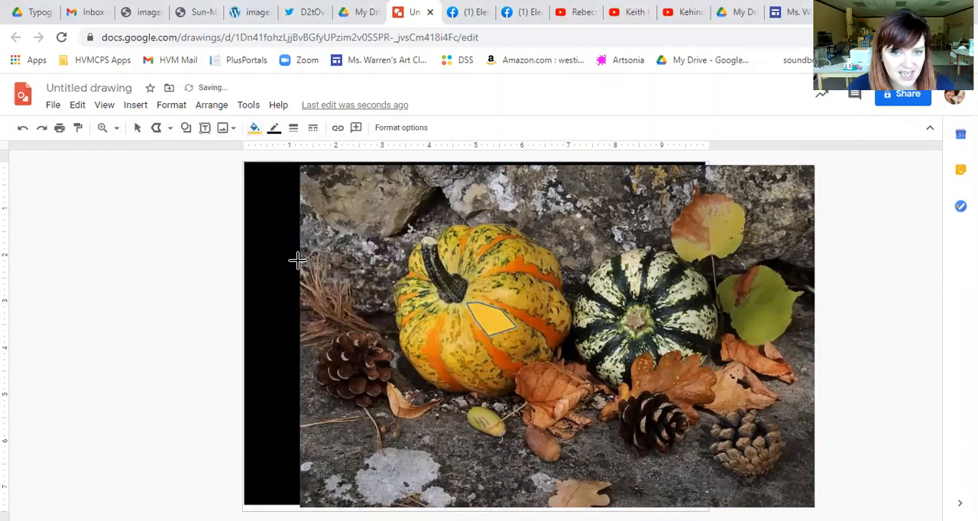
pyautogui.click(255, 131)
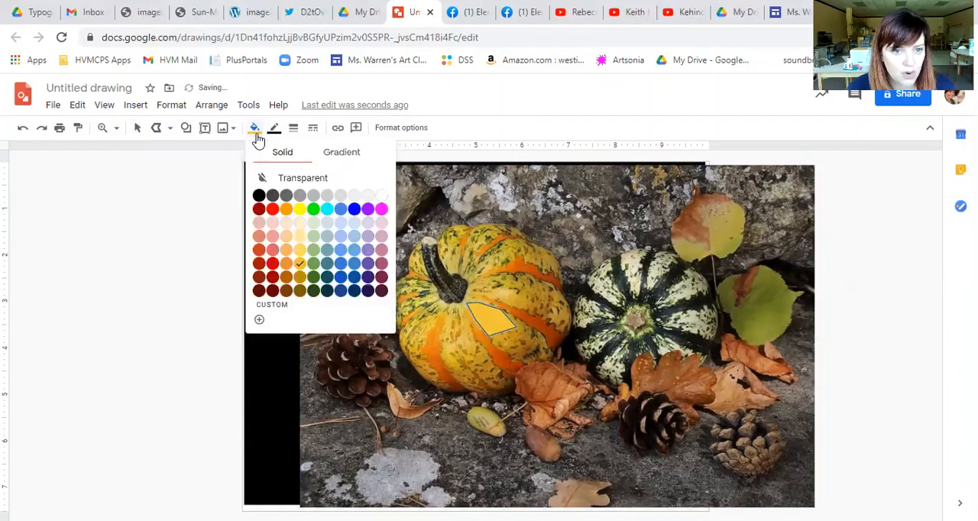
pyautogui.click(273, 314)
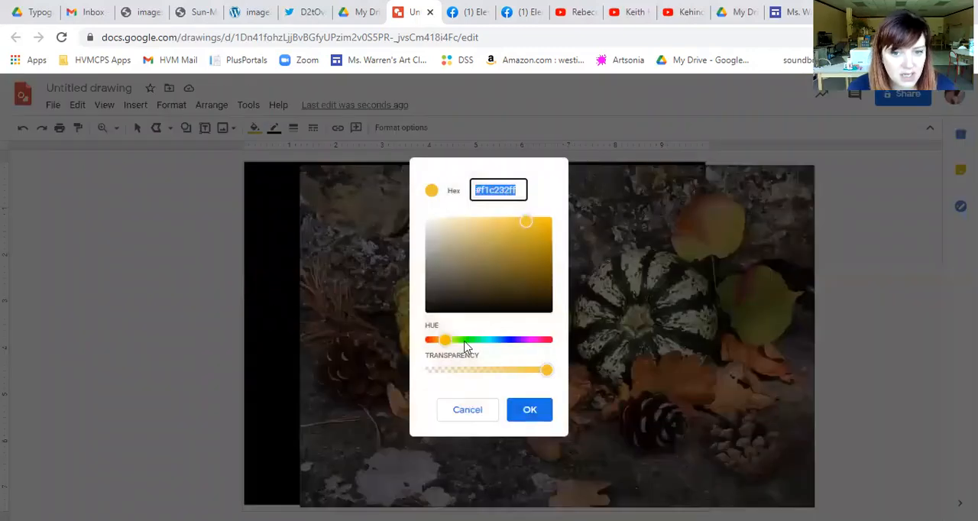
pyautogui.click(440, 342)
pyautogui.moveTo(440, 347); pyautogui.dragTo(449, 342)
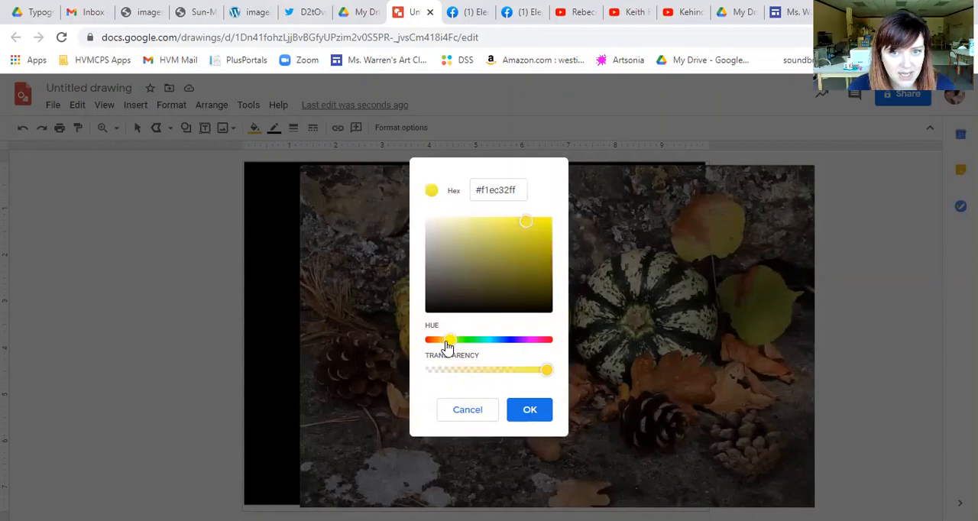
pyautogui.click(533, 411)
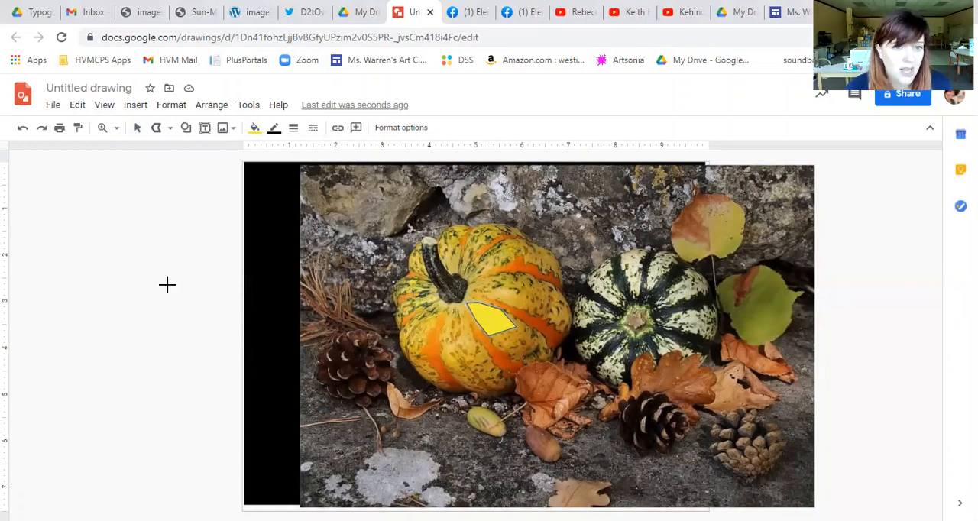
pyautogui.click(273, 128)
pyautogui.click(281, 155)
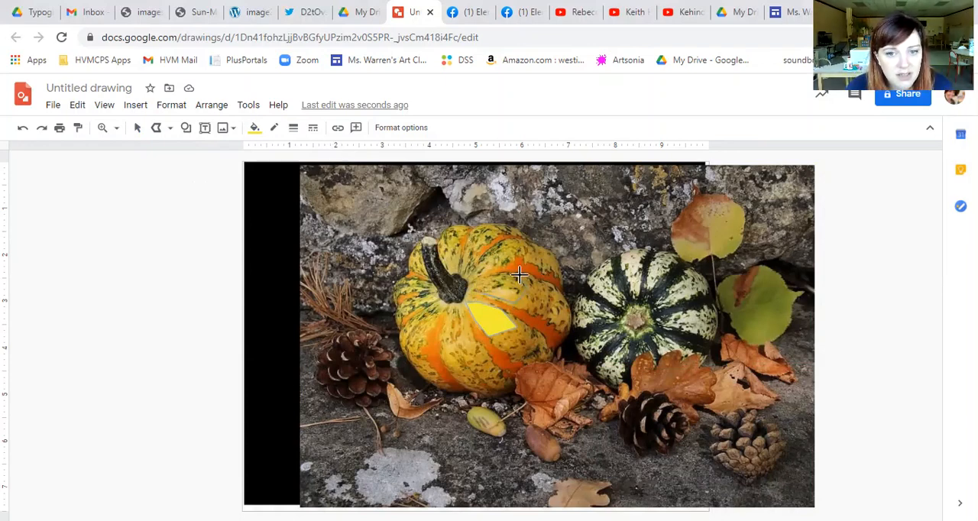
# - Trace two more closed yellow Polyline shapes on the pumpkin's yellow sections above the first one
pyautogui.click(473, 289)
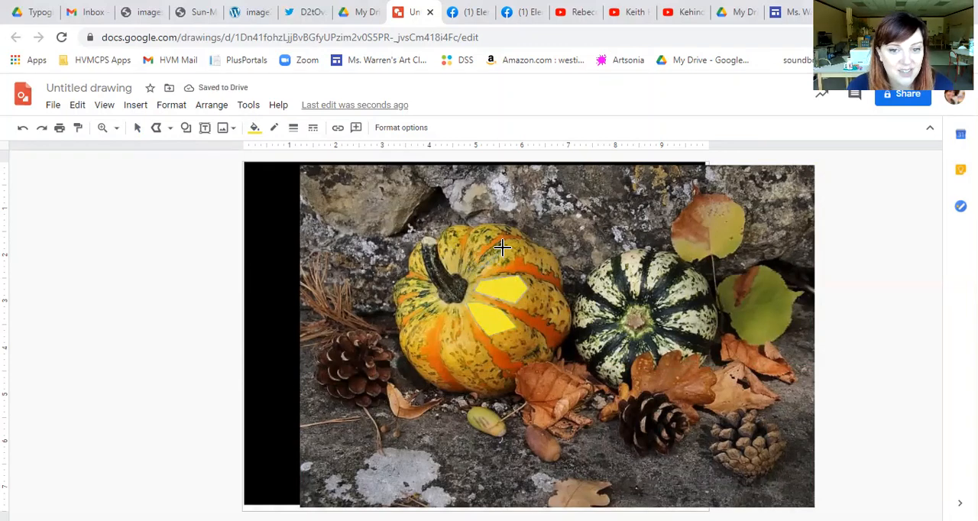
pyautogui.click(508, 245)
pyautogui.click(517, 248)
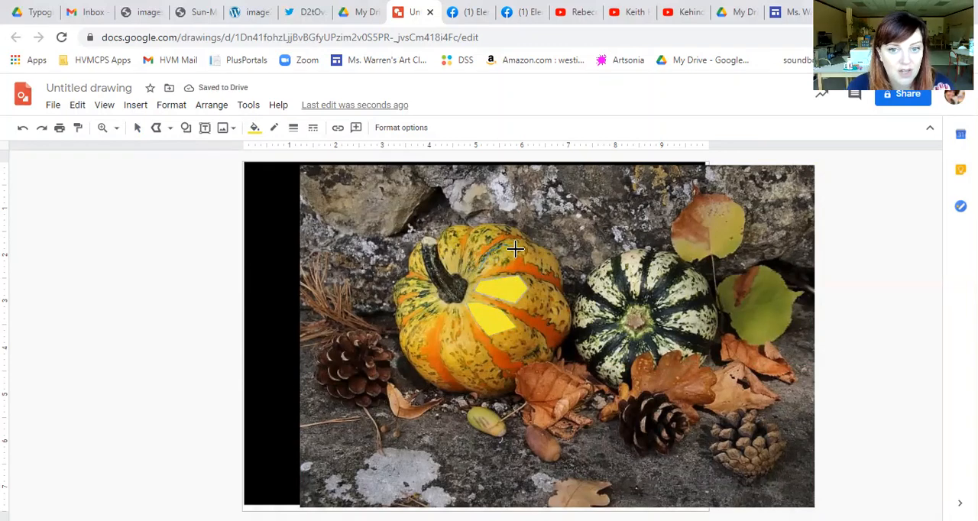
pyautogui.click(514, 260)
pyautogui.click(485, 268)
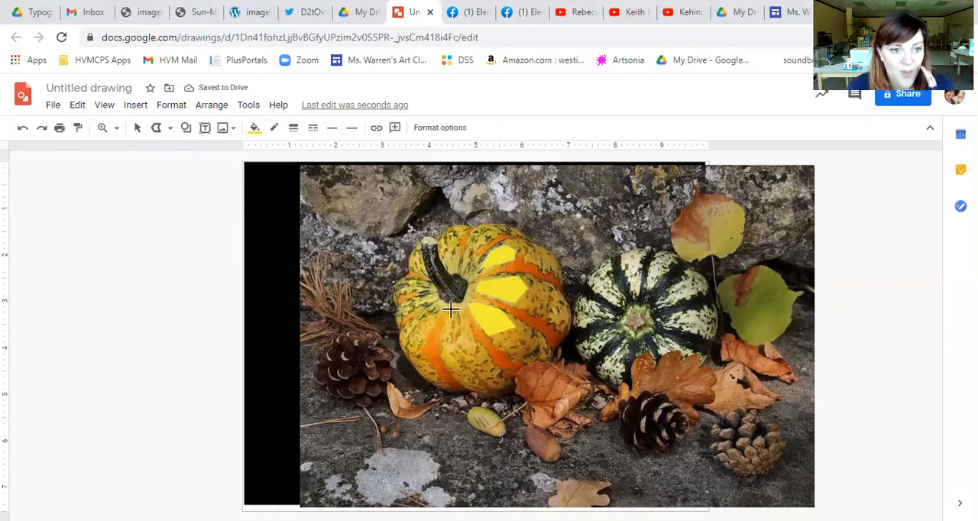
# - Trace three more closed yellow Polyline shapes on the striped pumpkin, from the section just below the stem round to its left side
pyautogui.click(441, 349)
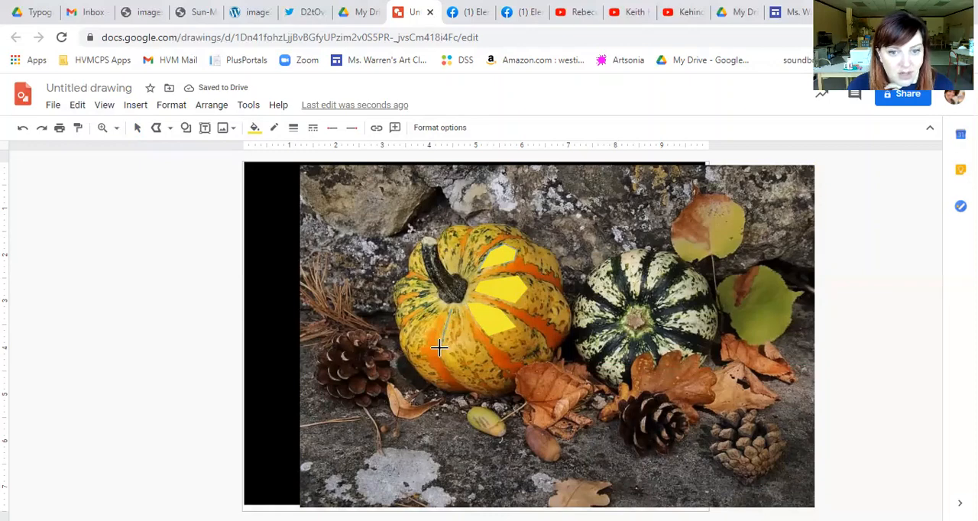
pyautogui.click(476, 348)
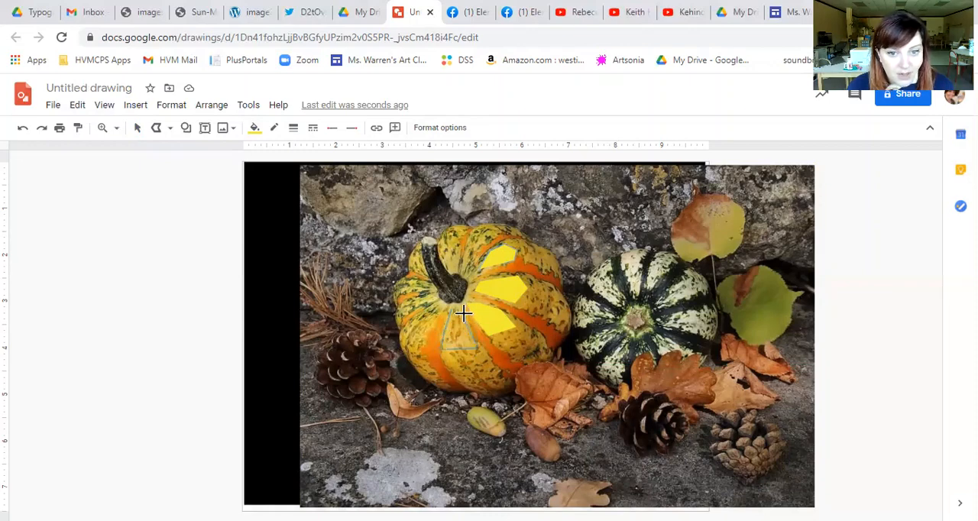
pyautogui.click(458, 310)
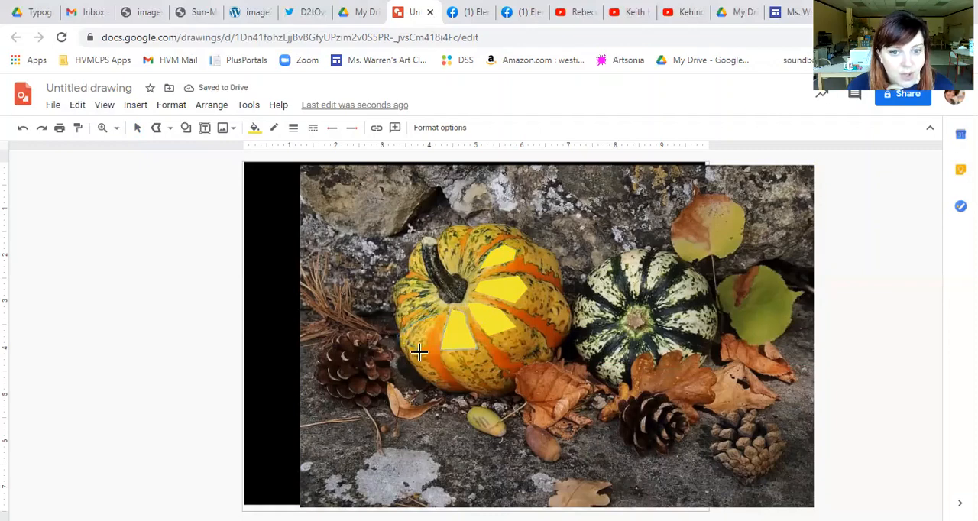
pyautogui.click(435, 317)
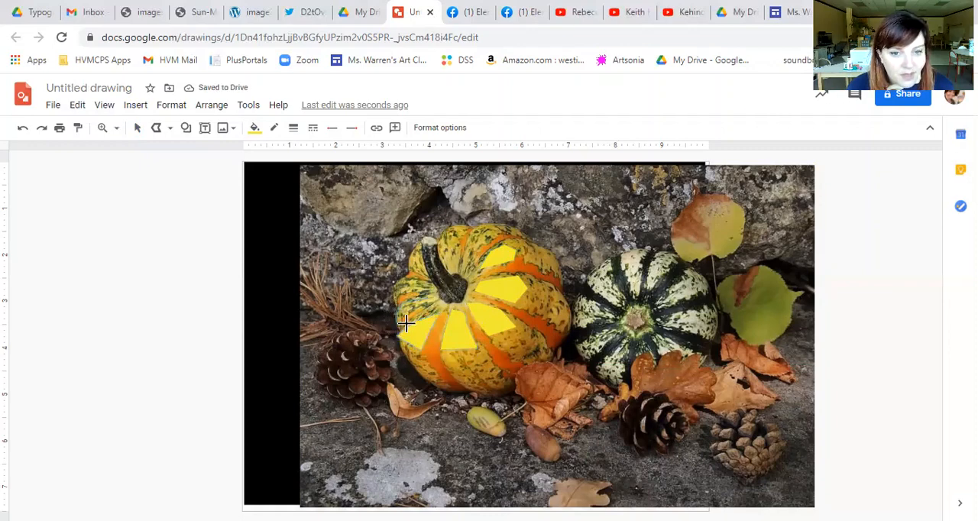
pyautogui.click(423, 301)
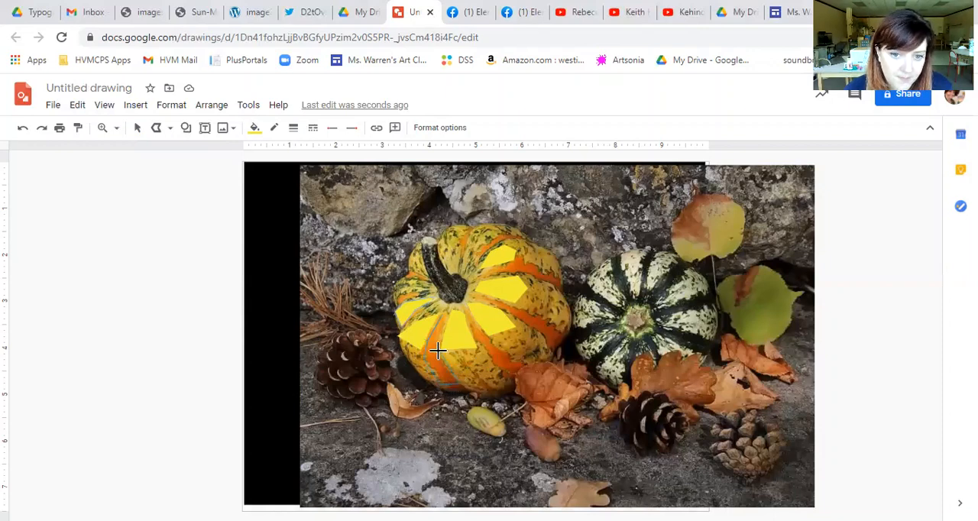
# - Trace the pumpkin's lower-left orange stripe as a closed Polyline shape and fill it with the custom orange #f1a532
pyautogui.click(443, 322)
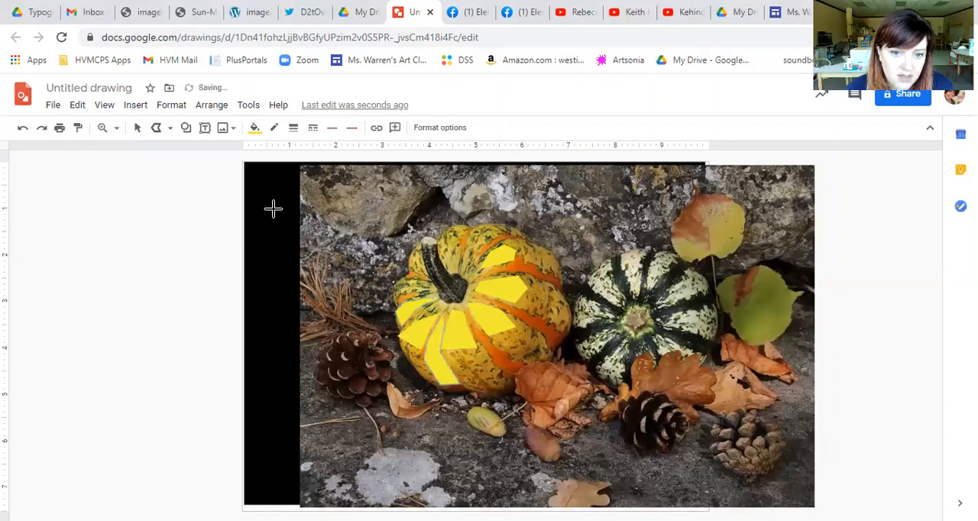
pyautogui.click(256, 127)
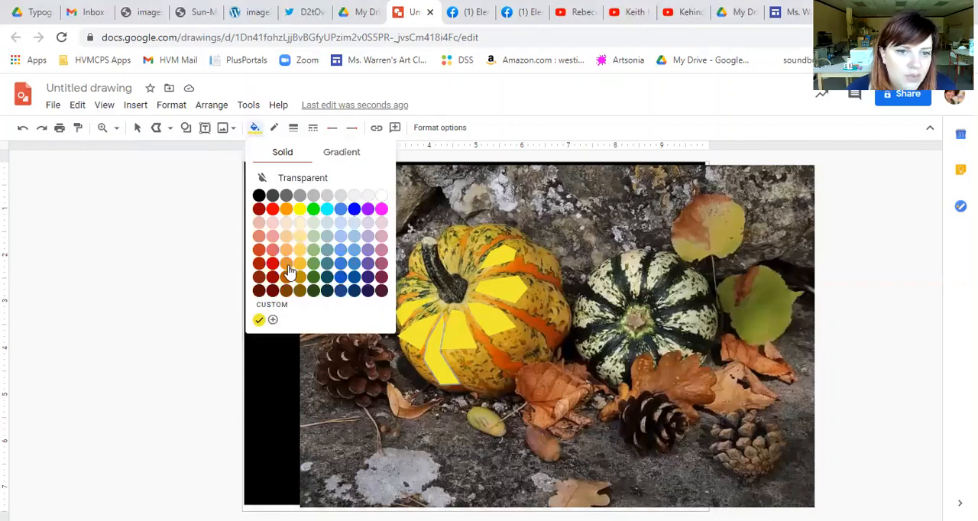
pyautogui.click(274, 319)
pyautogui.moveTo(471, 168); pyautogui.dragTo(573, 179)
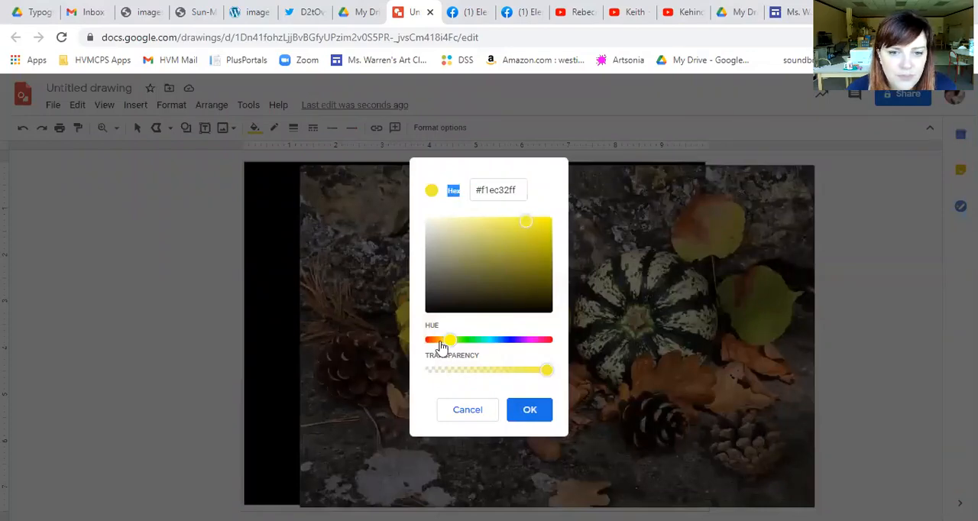
pyautogui.moveTo(445, 341); pyautogui.dragTo(440, 349)
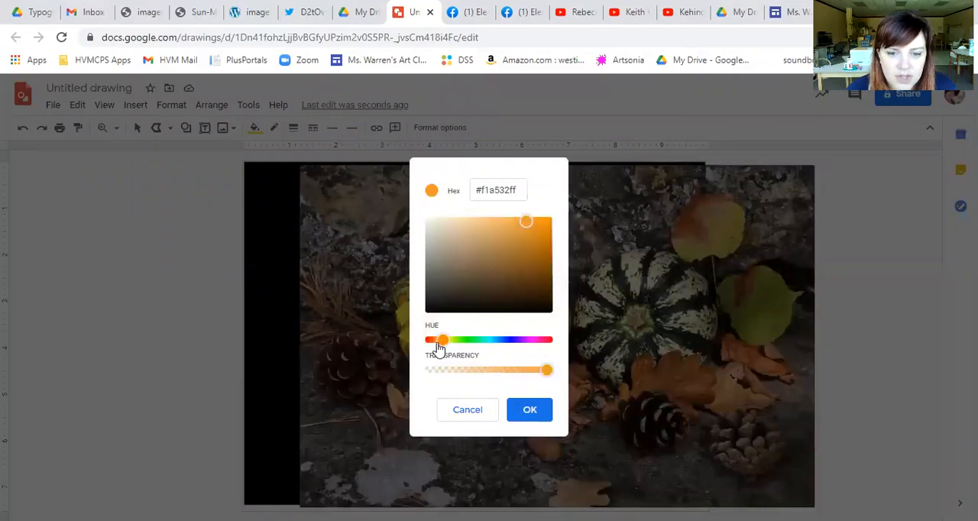
pyautogui.click(531, 411)
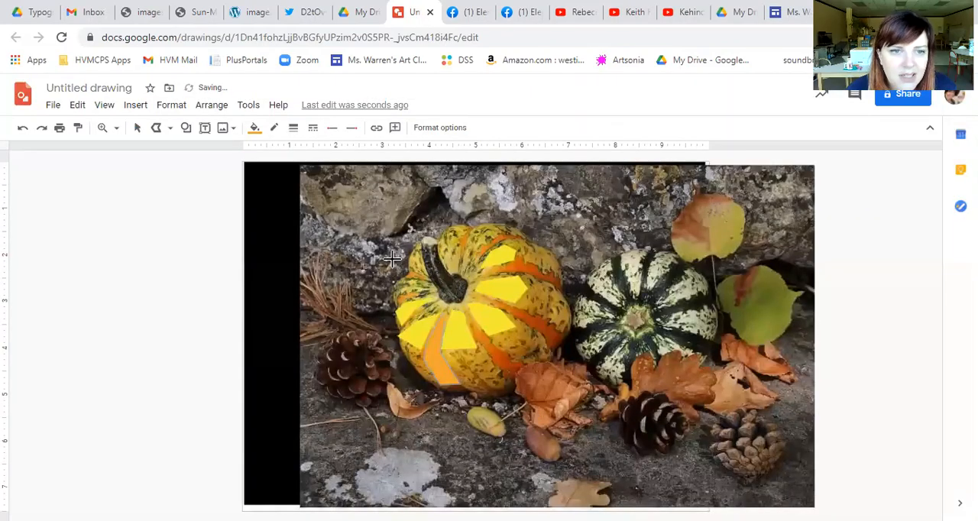
# - Change the lower-left stripe's fill to a more saturated custom orange, #f89c0f
pyautogui.click(256, 130)
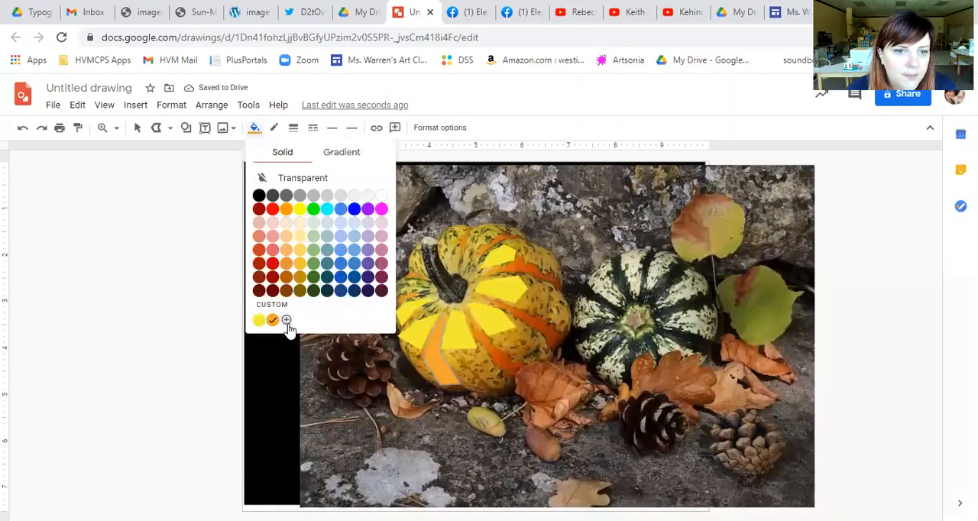
pyautogui.click(286, 321)
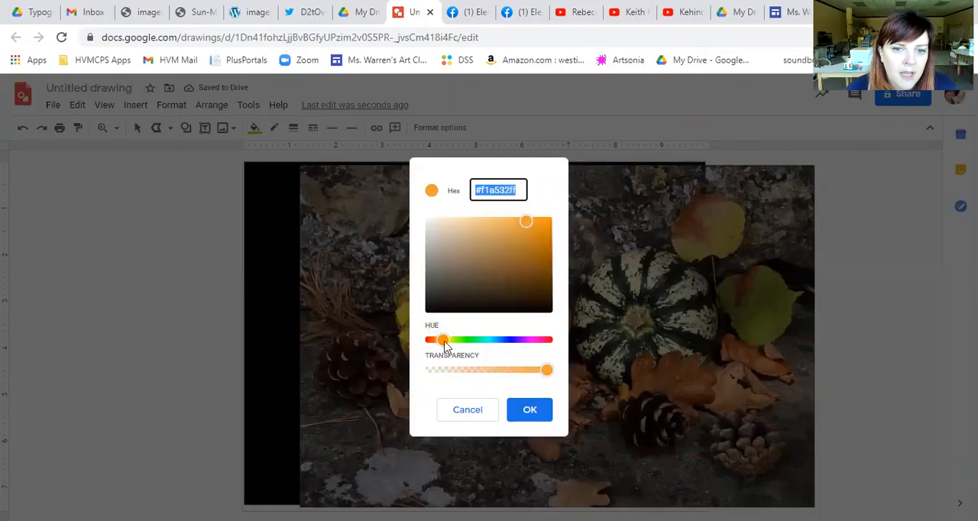
pyautogui.click(547, 224)
pyautogui.click(527, 413)
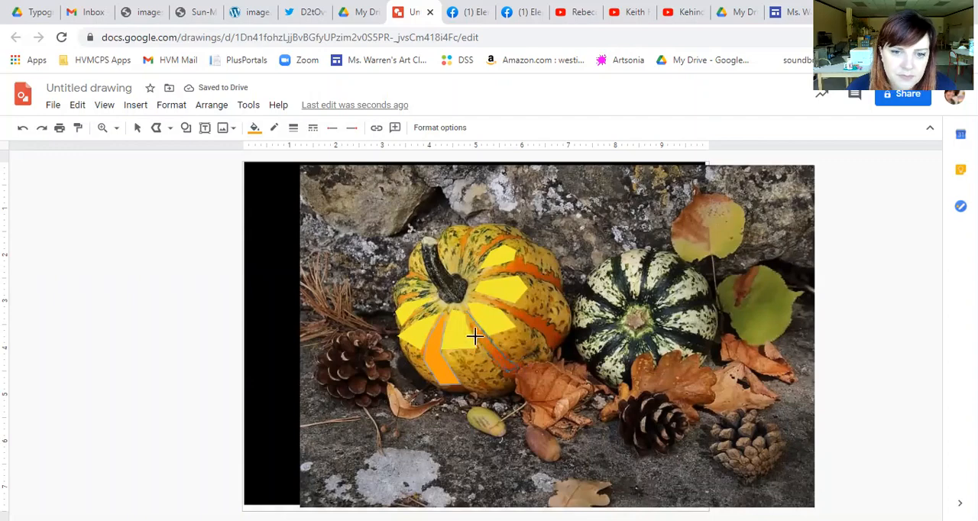
# - Trace two closed orange Polyline shapes over the stripes on either side of the yellow patch to the lower right of the stem
pyautogui.click(467, 313)
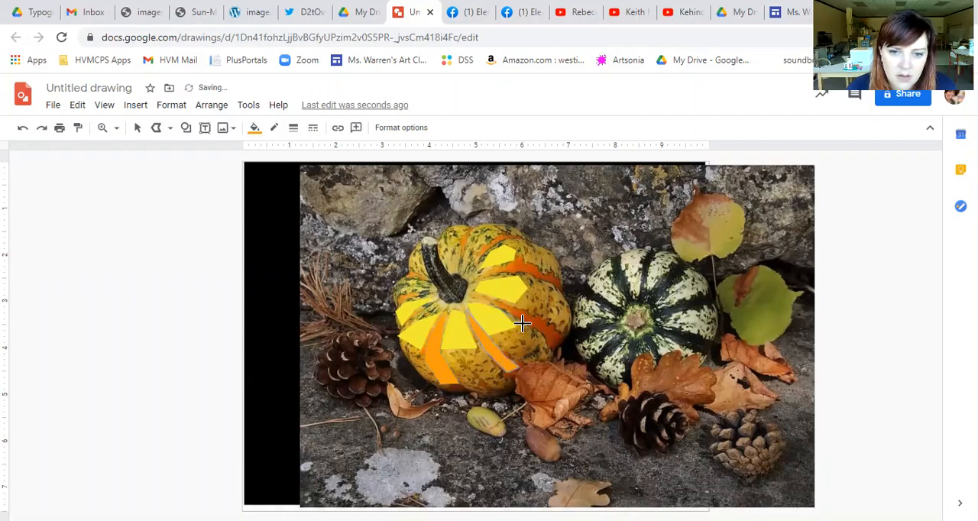
pyautogui.click(556, 335)
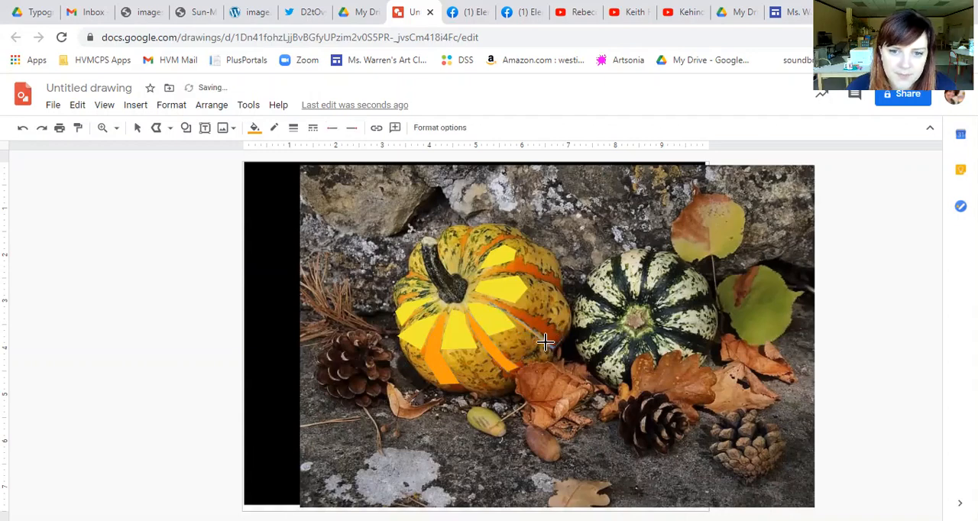
pyautogui.doubleClick(488, 300)
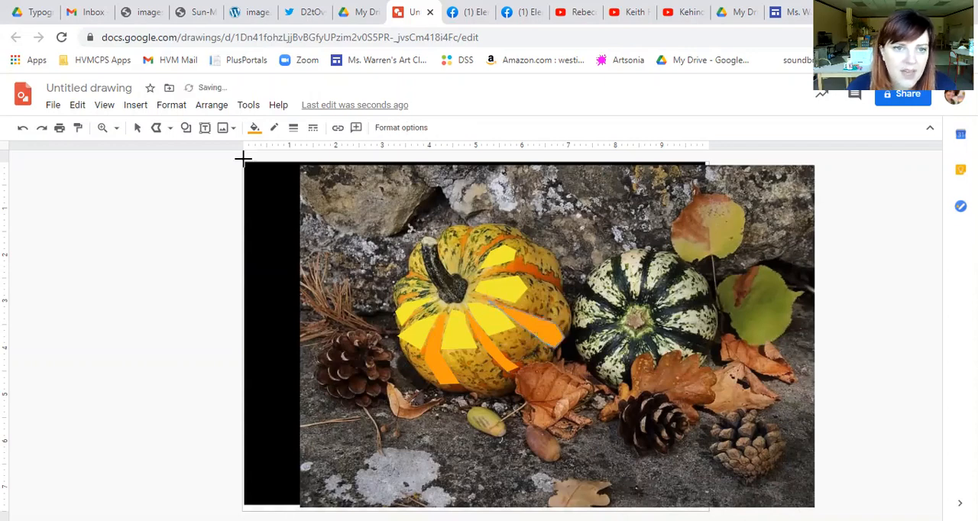
# - Darken the fill of the rightmost traced stripe to the custom colour #c47805
pyautogui.click(254, 128)
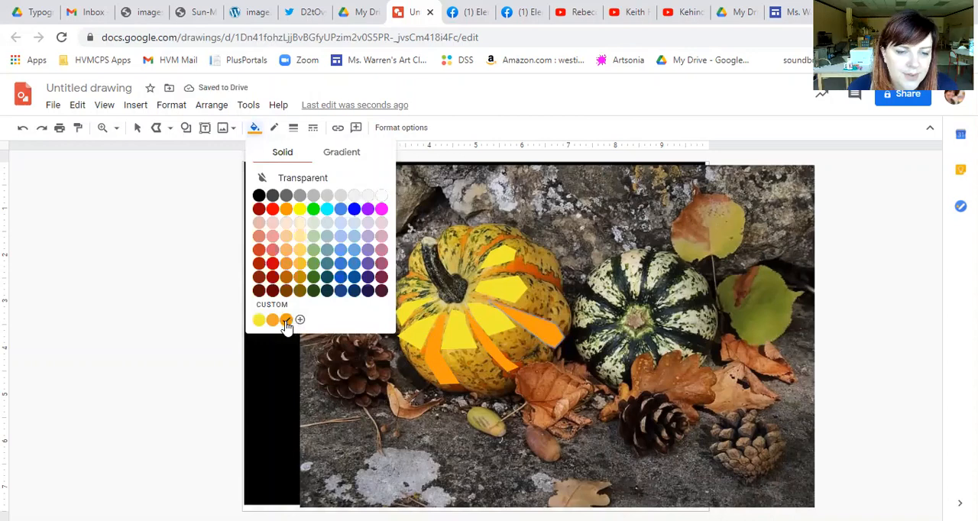
pyautogui.click(286, 320)
pyautogui.click(255, 128)
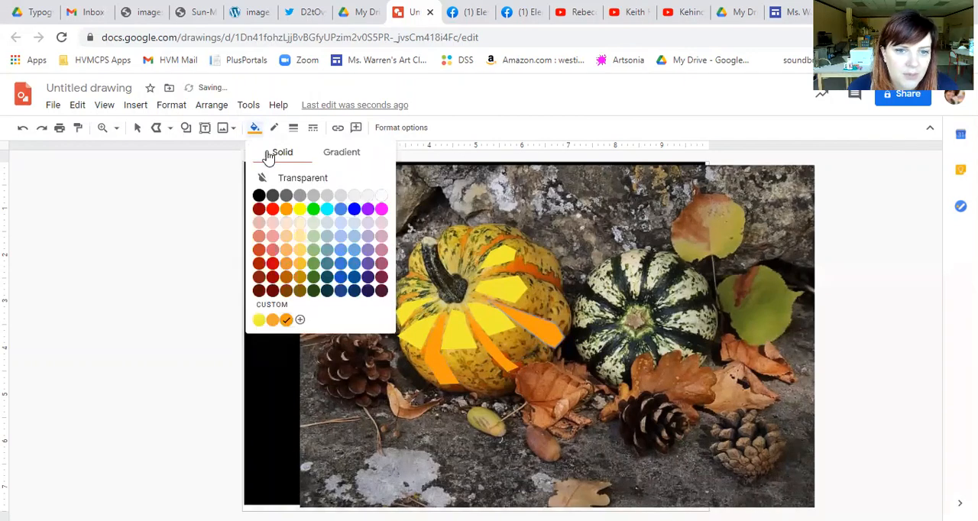
pyautogui.click(300, 321)
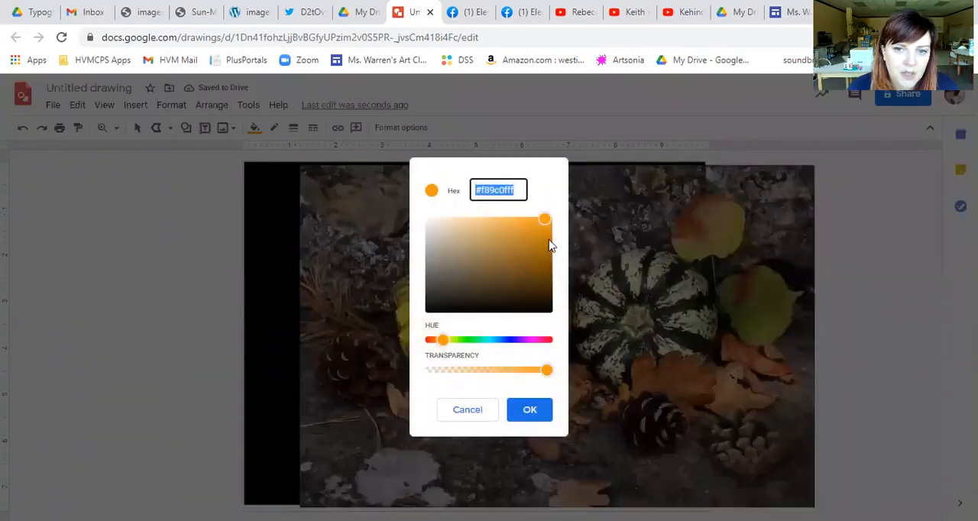
pyautogui.moveTo(550, 236)
pyautogui.mouseDown()
pyautogui.moveTo(551, 255)
pyautogui.moveTo(550, 238)
pyautogui.mouseUp()
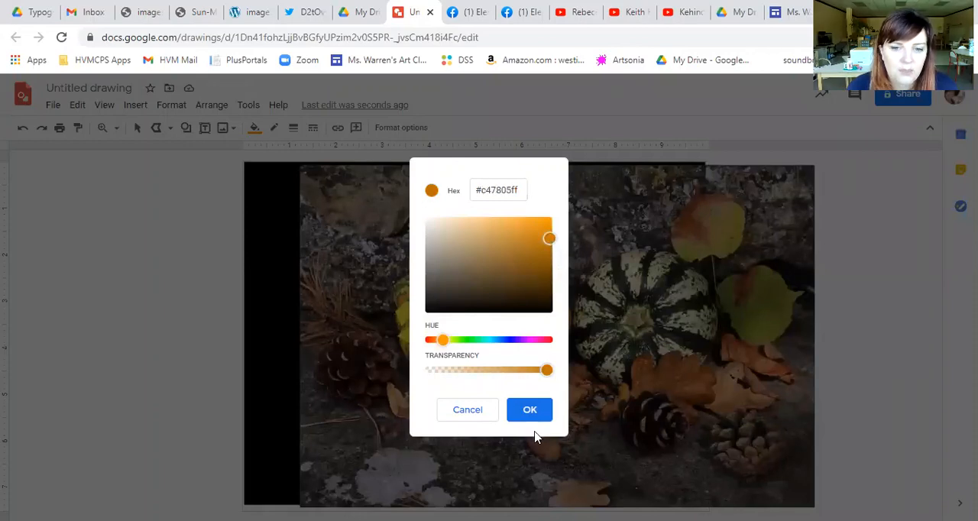
pyautogui.click(529, 411)
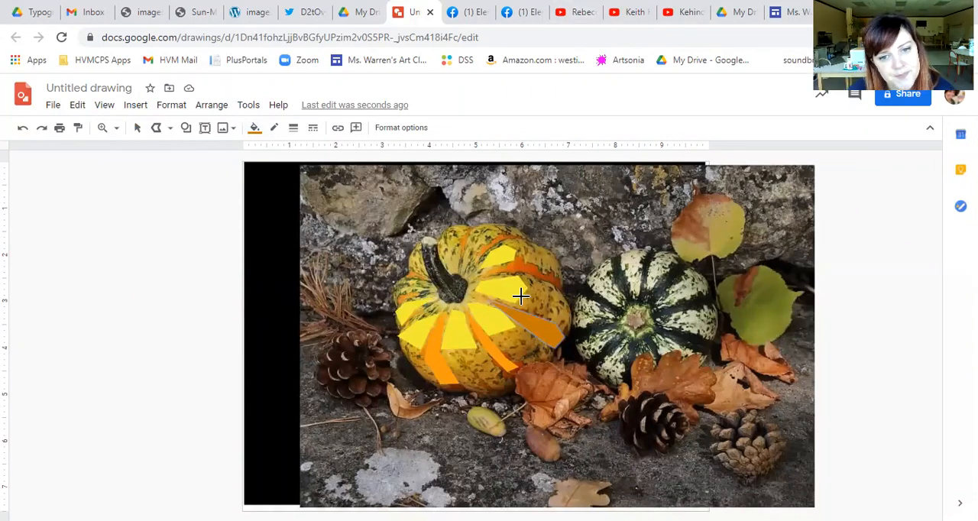
# - Shift the rightmost stripe's fill to a redder custom dark orange, #c45205
pyautogui.click(255, 128)
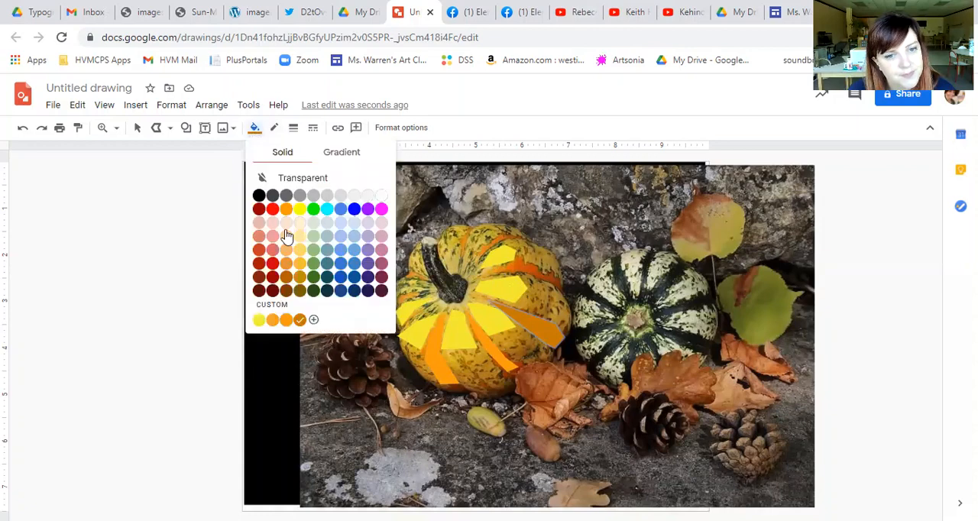
pyautogui.click(313, 321)
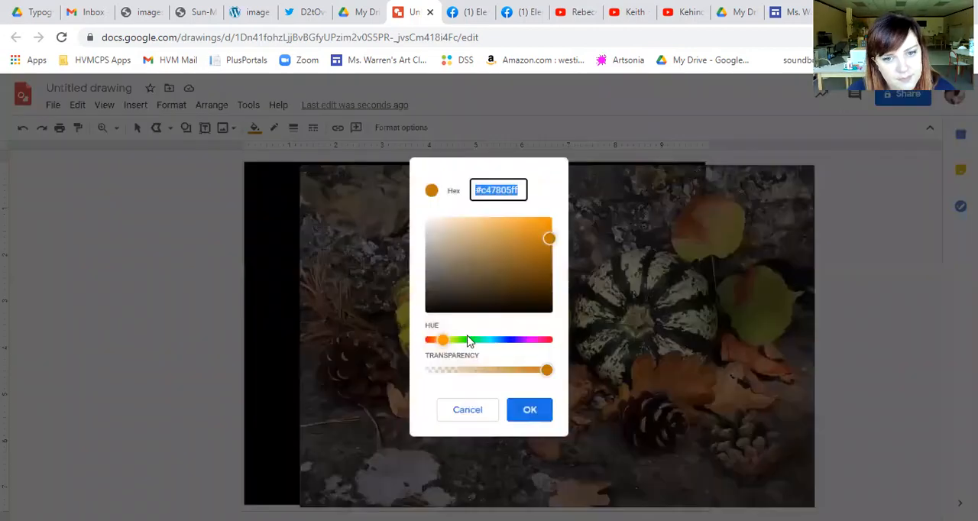
pyautogui.moveTo(444, 341); pyautogui.dragTo(438, 340)
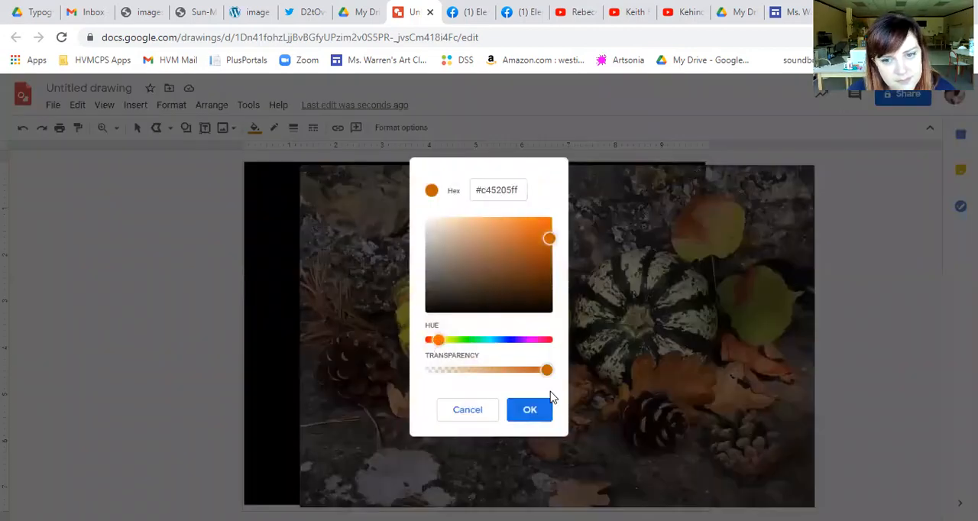
pyautogui.click(531, 410)
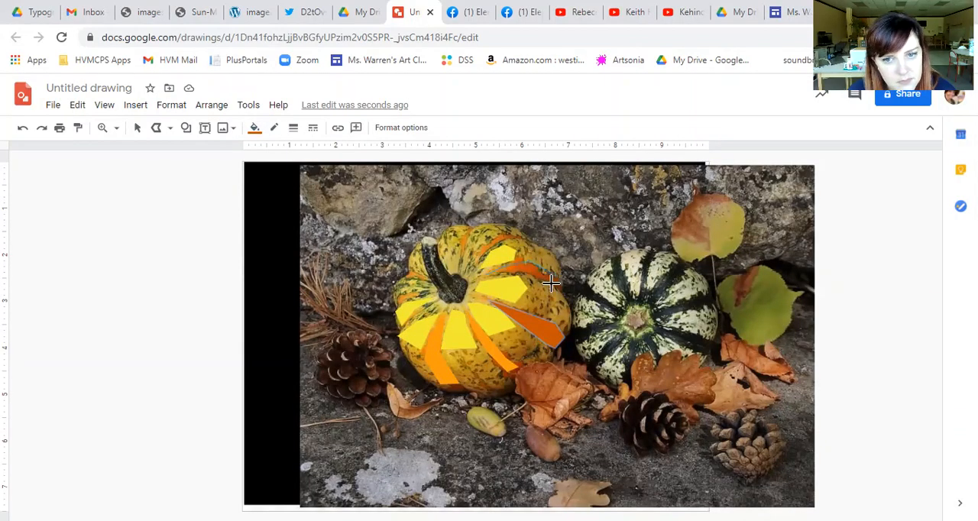
# - Trace a closed dark-orange Polyline shape over the stripe between the two upper yellow patches and begin outlining the stripe above it
pyautogui.click(486, 274)
pyautogui.click(484, 256)
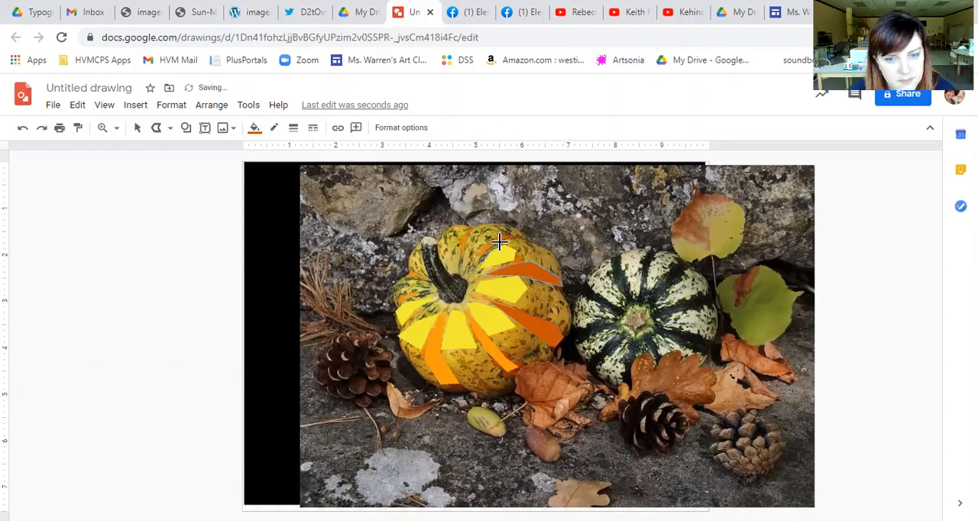
pyautogui.click(500, 243)
pyautogui.click(535, 240)
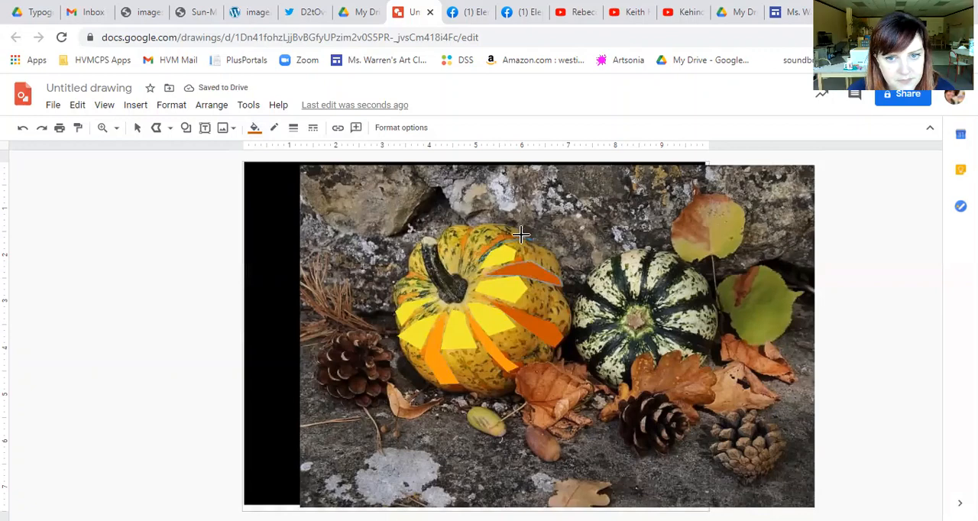